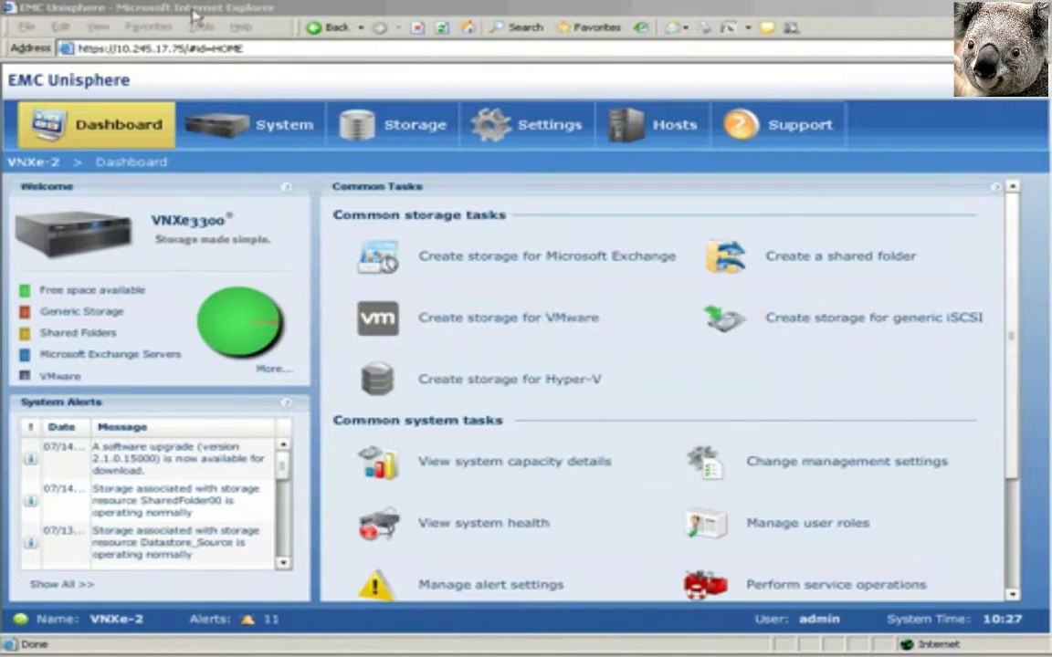
Step: From Storage > Shared Folders, open SharedFolder00's Replication details and start remote replication setup
left_click(411, 135)
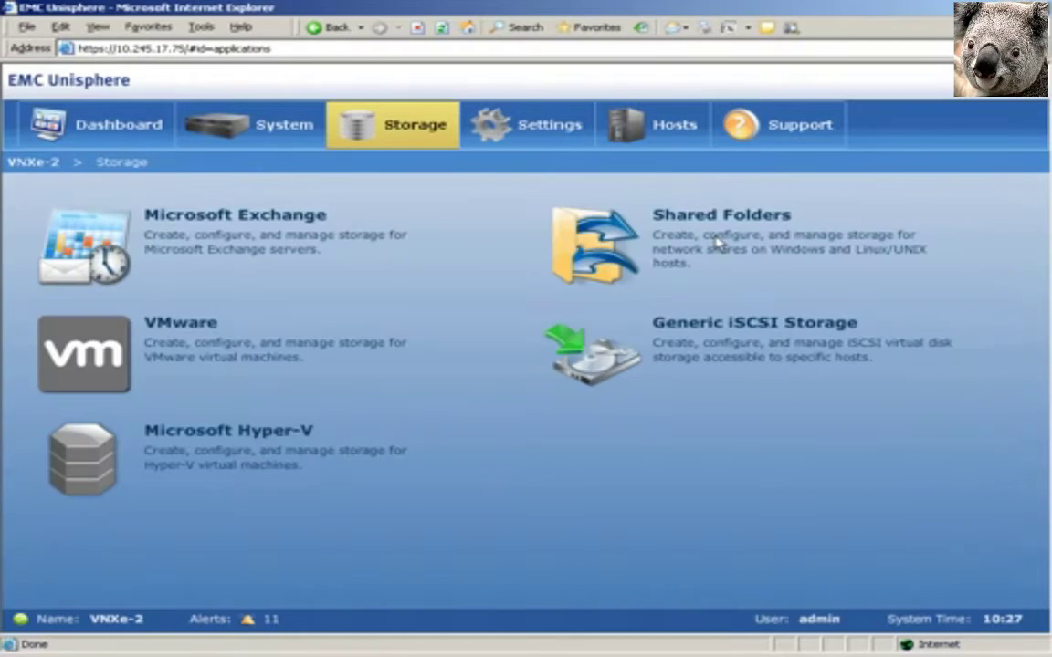
left_click(719, 238)
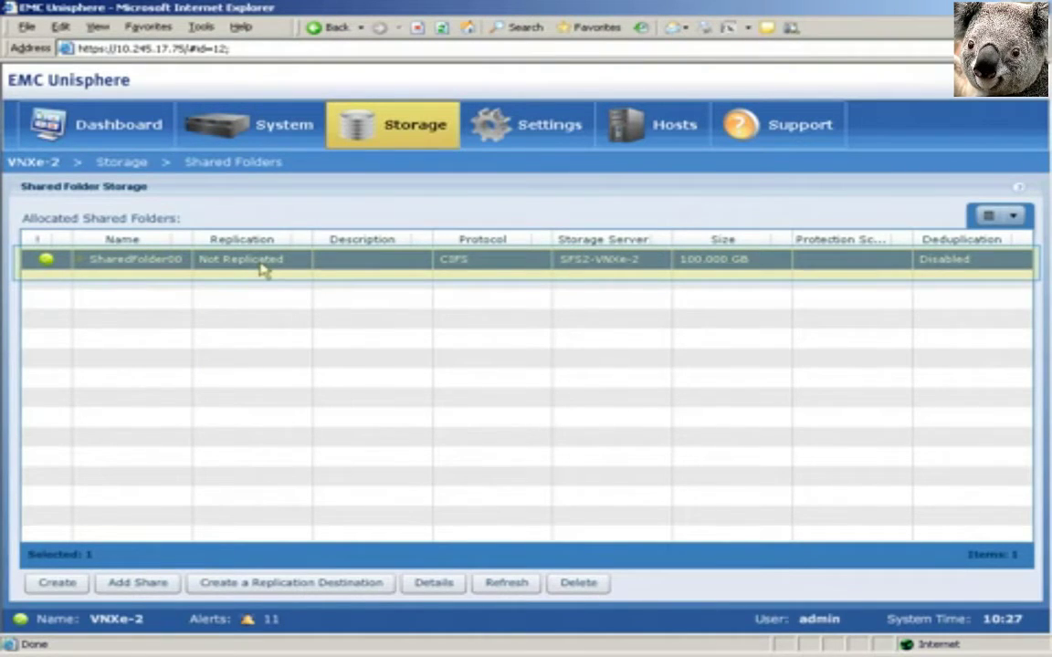
left_click(263, 268)
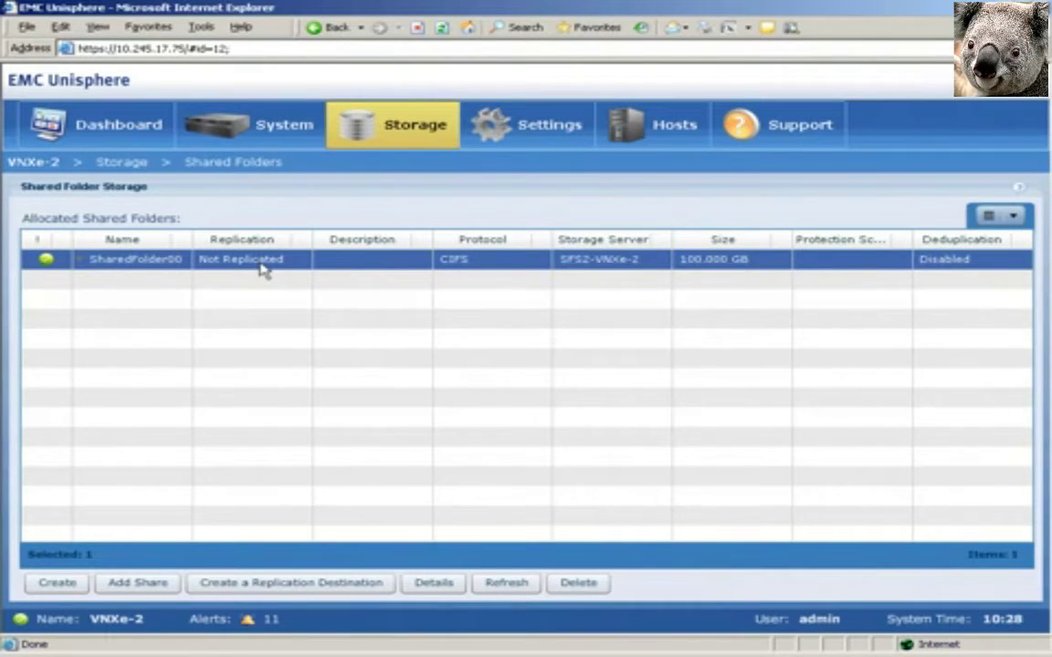
left_click(428, 589)
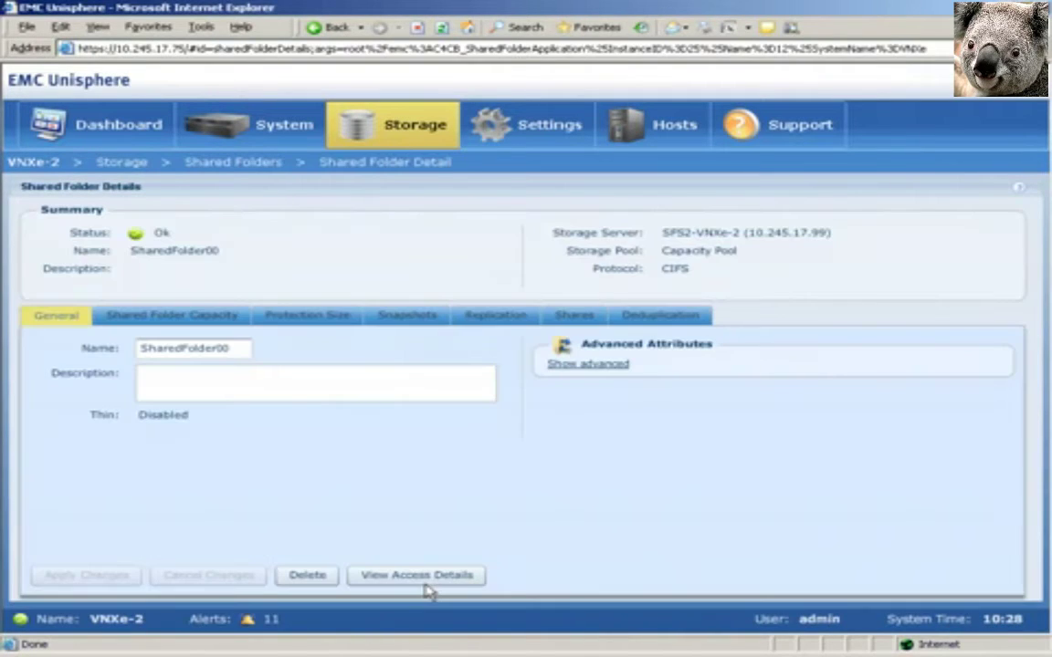
left_click(497, 316)
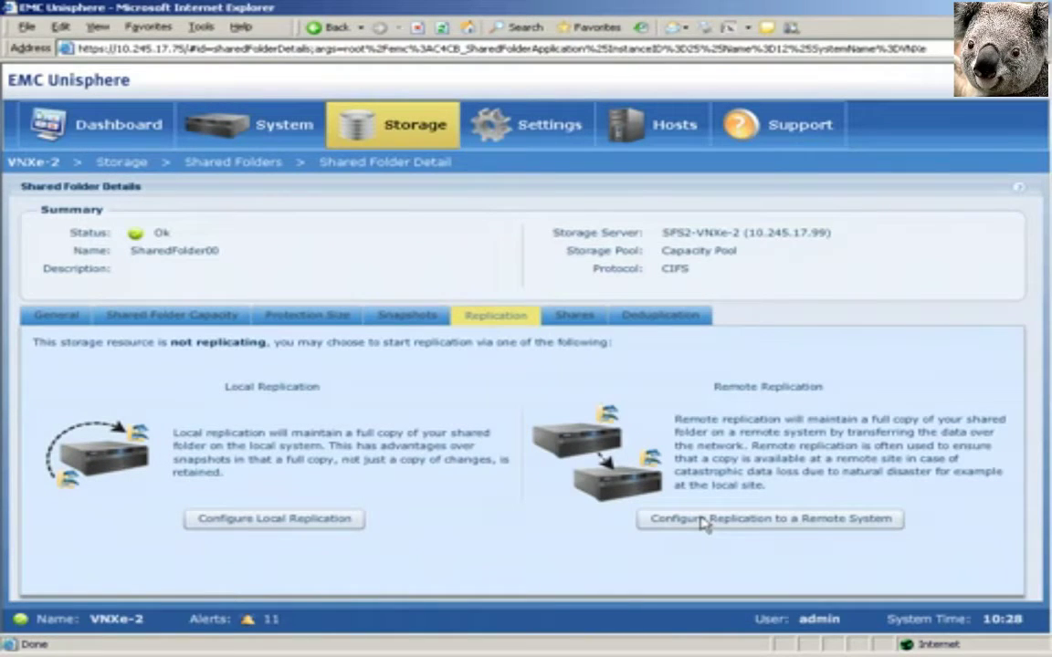
left_click(703, 523)
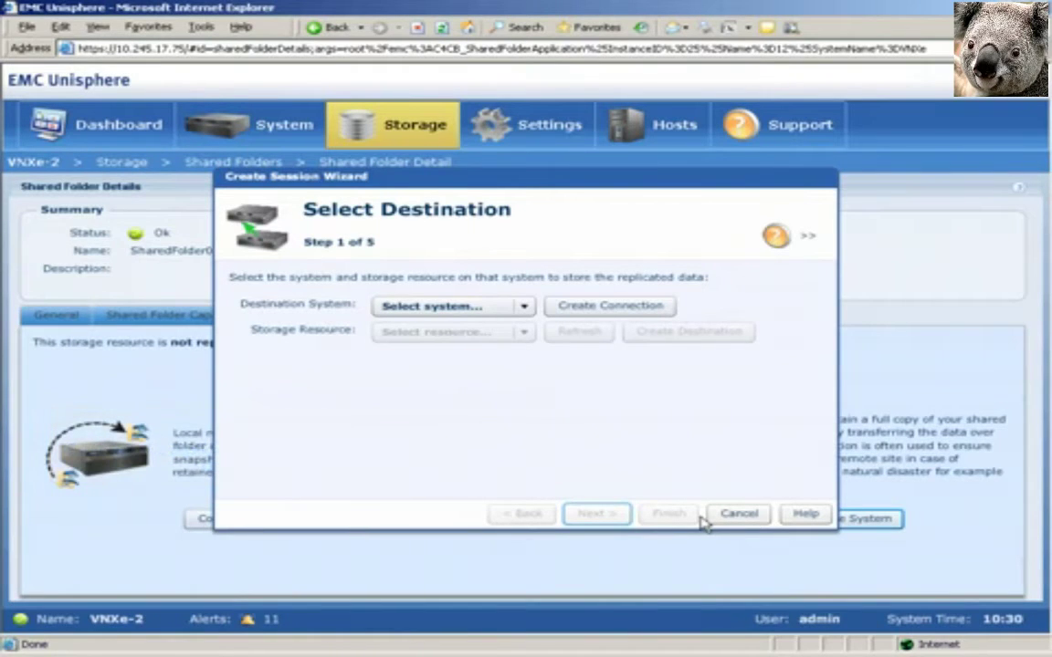
Step: Enter IP 10.245.17.122 and the administrator credentials for a new remote system connection
left_click(608, 309)
left_click(462, 351)
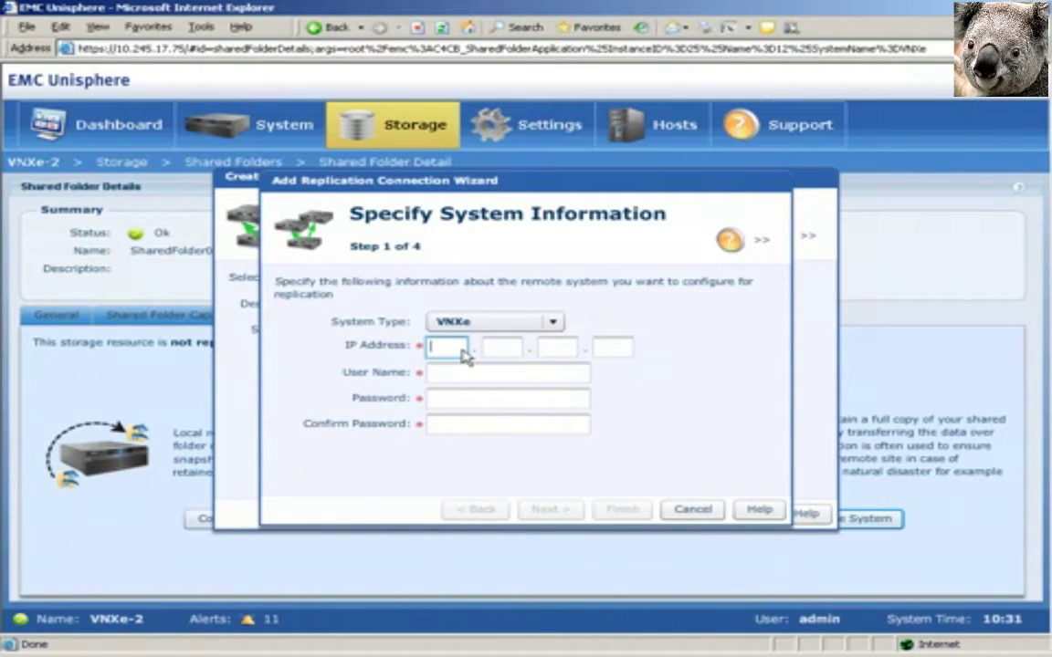
type("10.245.17.122")
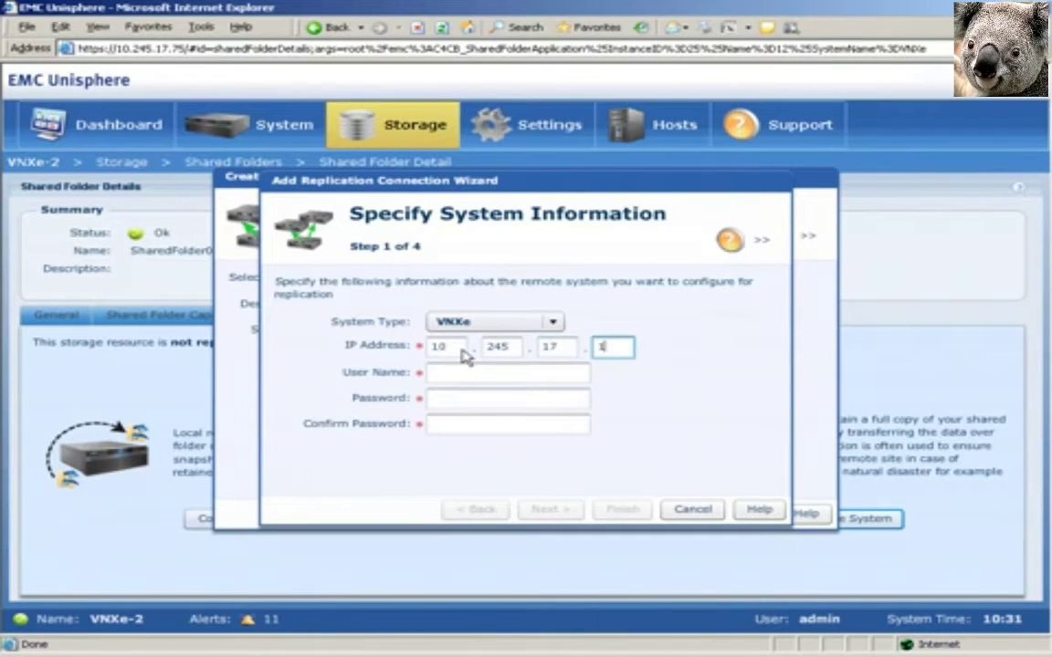
key("Tab")
type("admin")
key("Tab")
type("************")
type("*")
key("Tab")
type("*************")
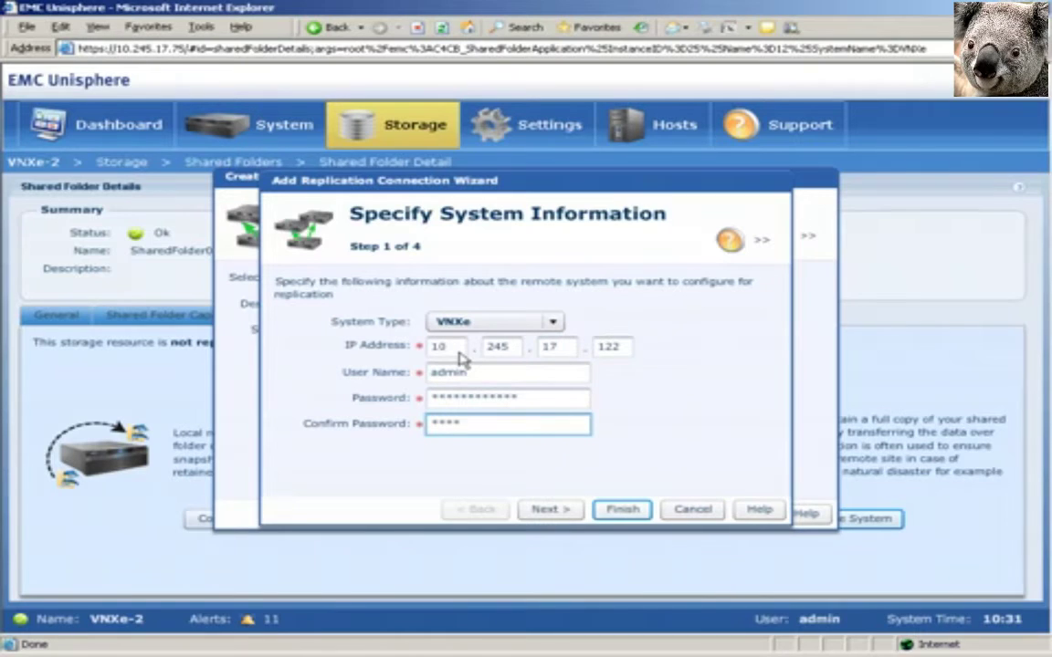
Step: Create the replication connection, leaving VNXe-5 selected as the destination system
left_click(562, 511)
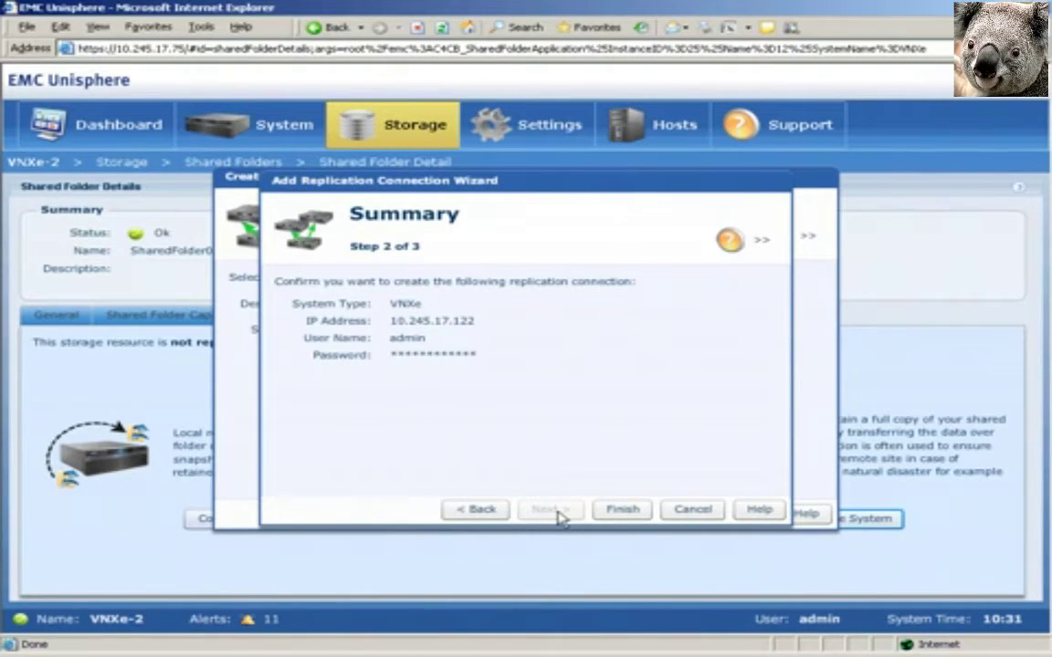
left_click(621, 512)
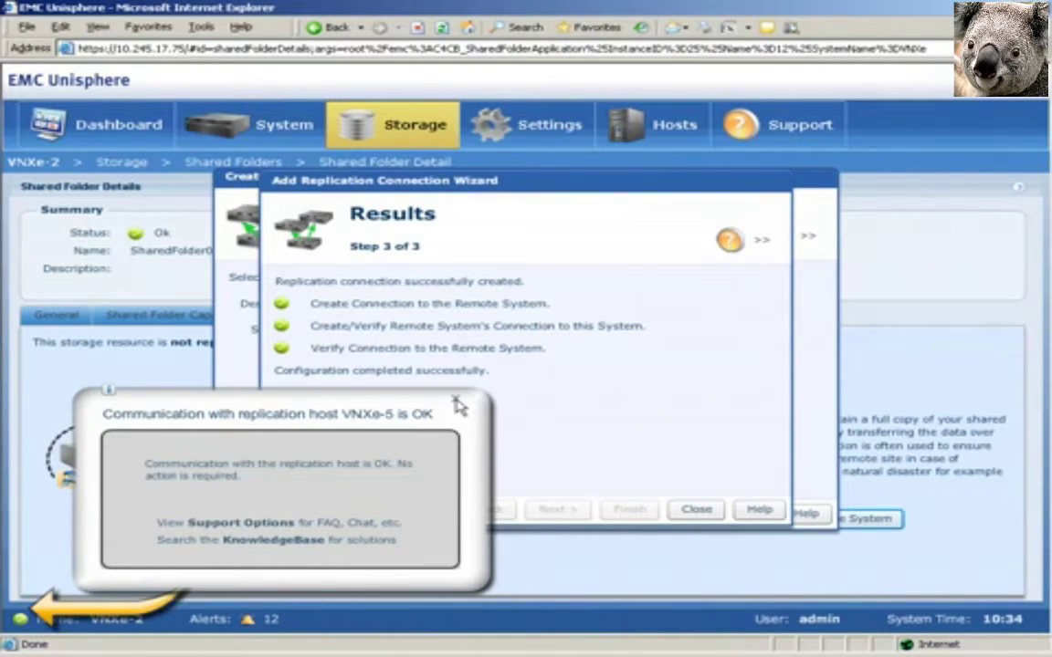
left_click(456, 402)
left_click(694, 509)
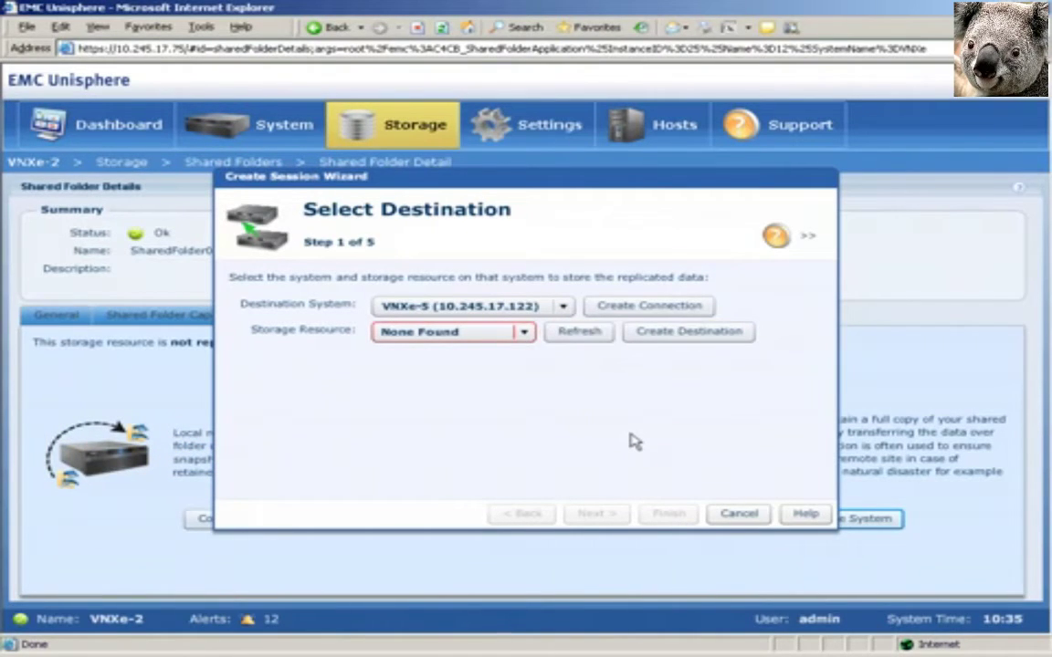
Step: Launch Unisphere for VNXe-5 via Create Destination and log in with the administrator credentials
left_click(692, 335)
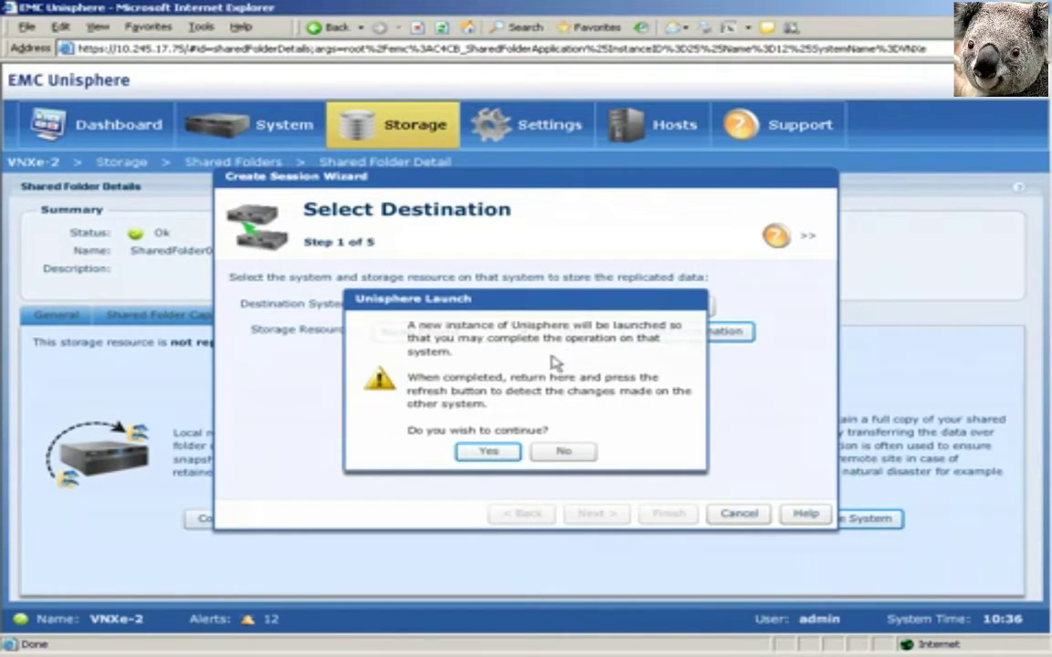
left_click(487, 449)
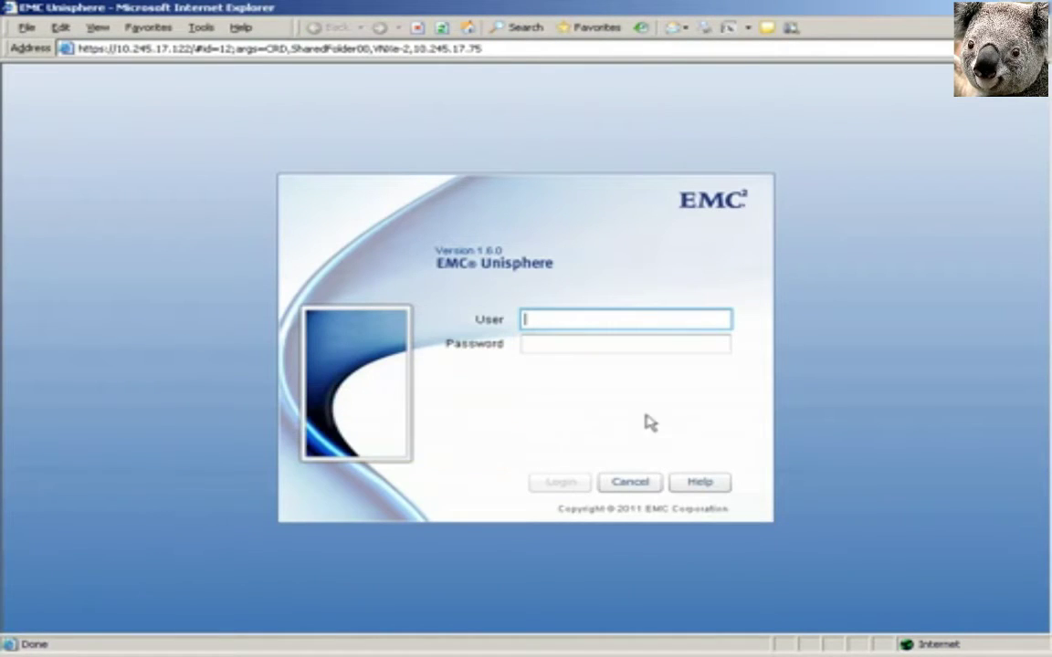
type("admin")
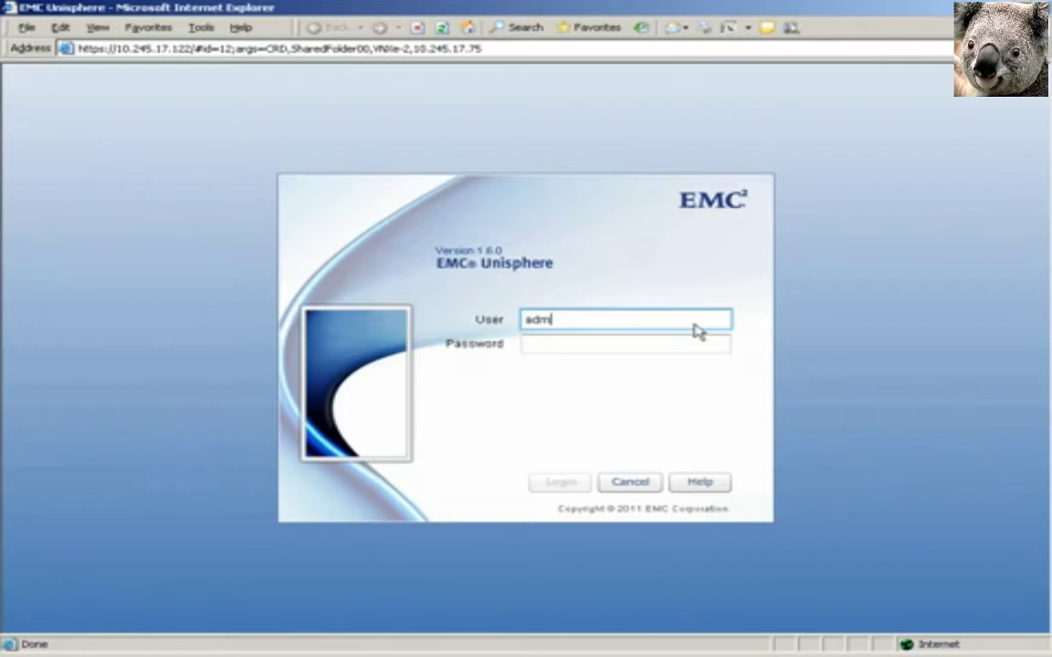
key("Tab")
type("password12345")
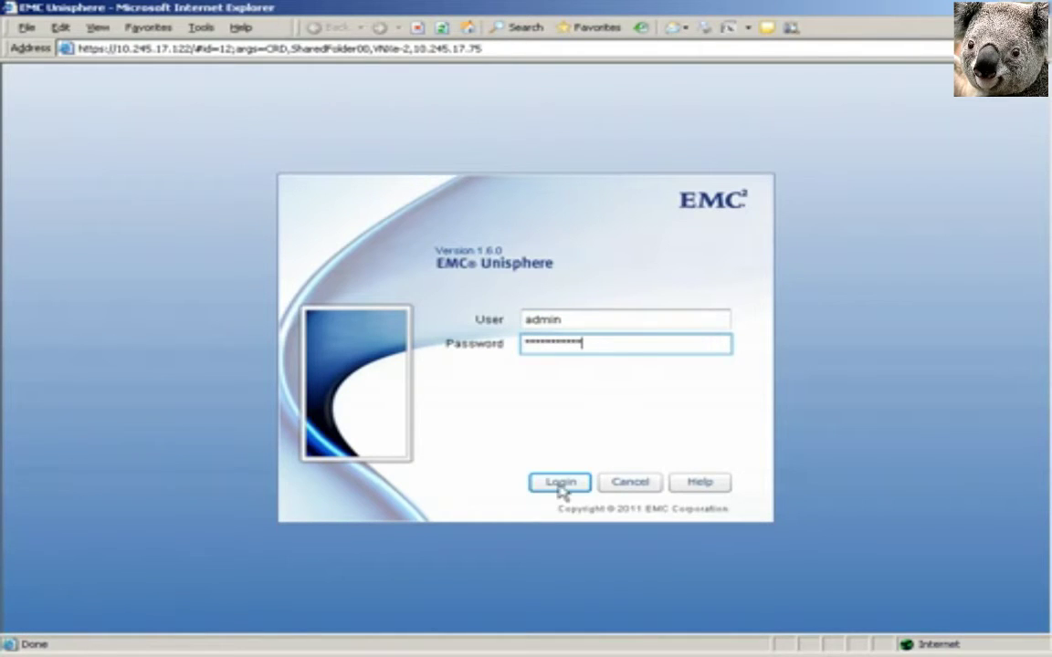
left_click(560, 485)
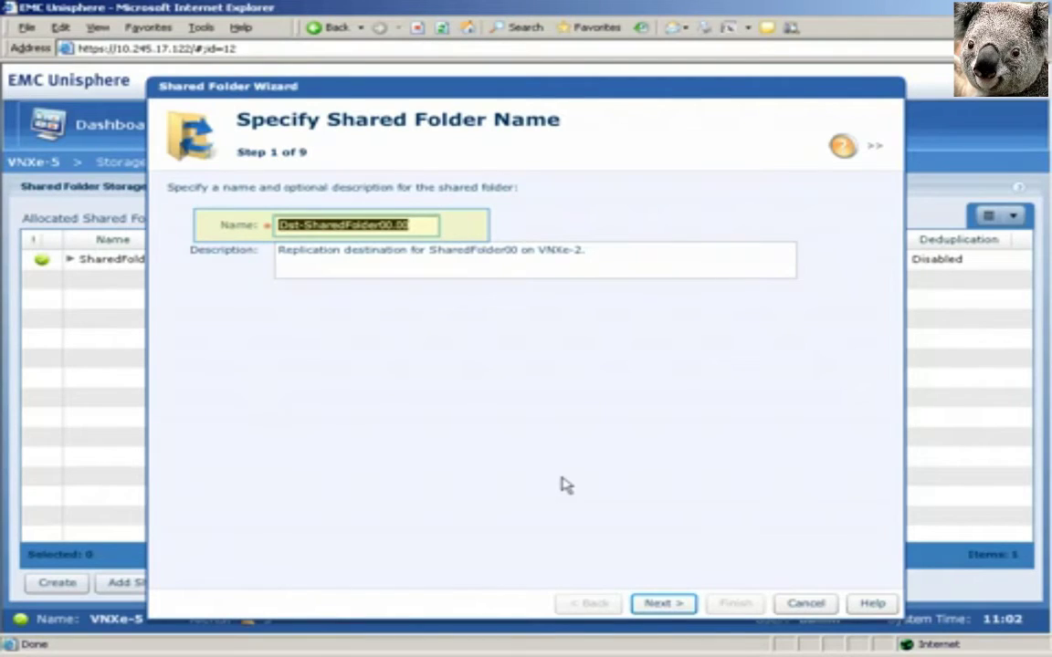
Step: Accept the proposed name, source and Capacity Pool size, and name the Windows share ShareDestination
left_click(671, 606)
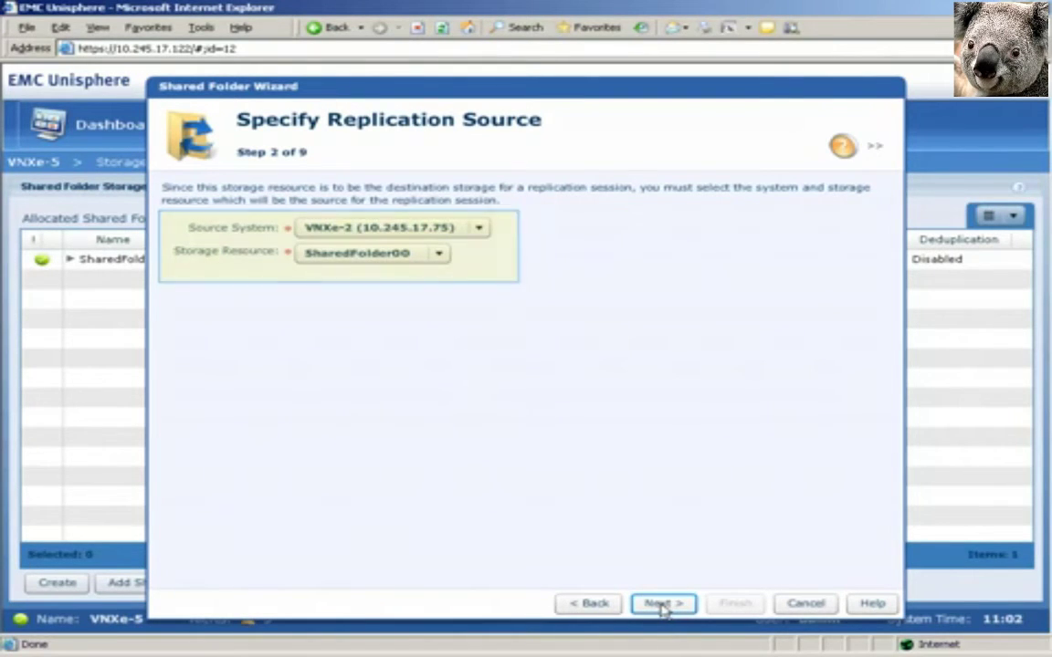
left_click(664, 606)
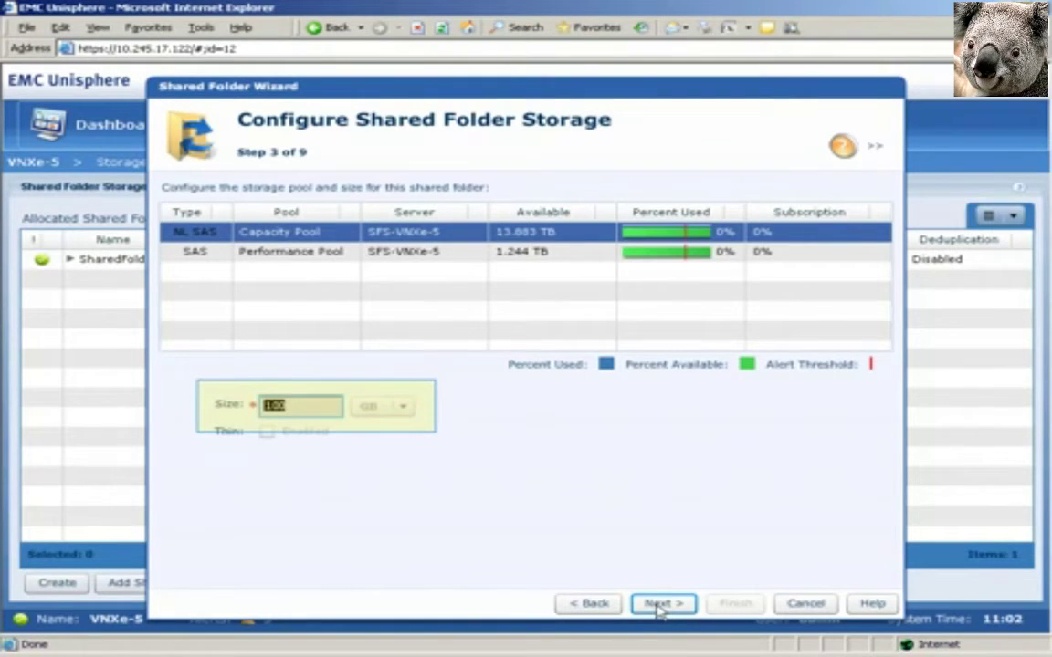
left_click(661, 604)
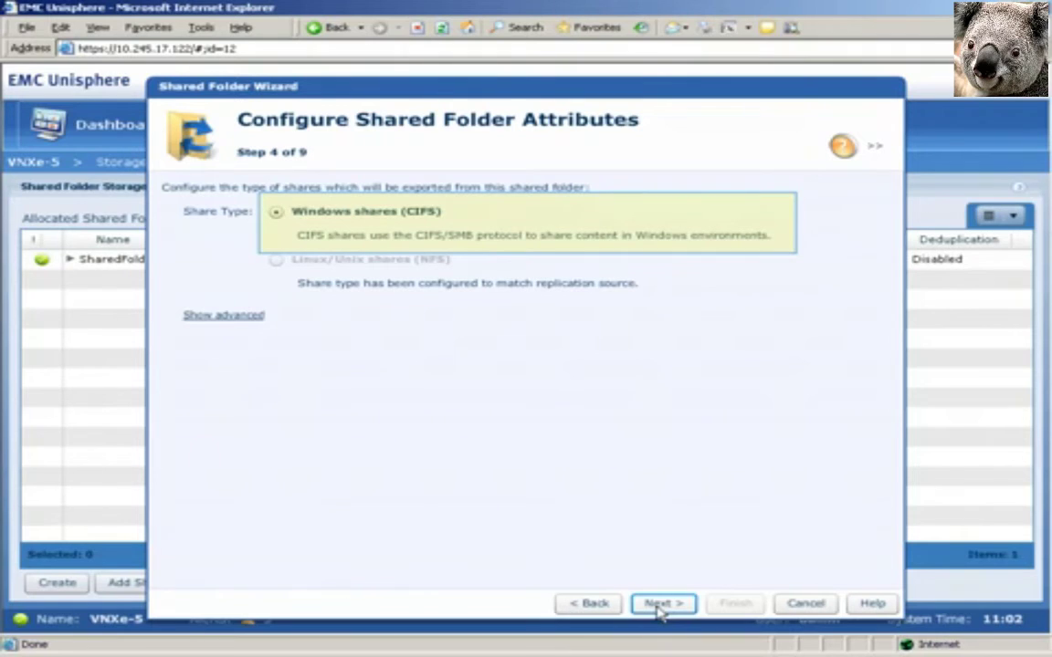
left_click(660, 605)
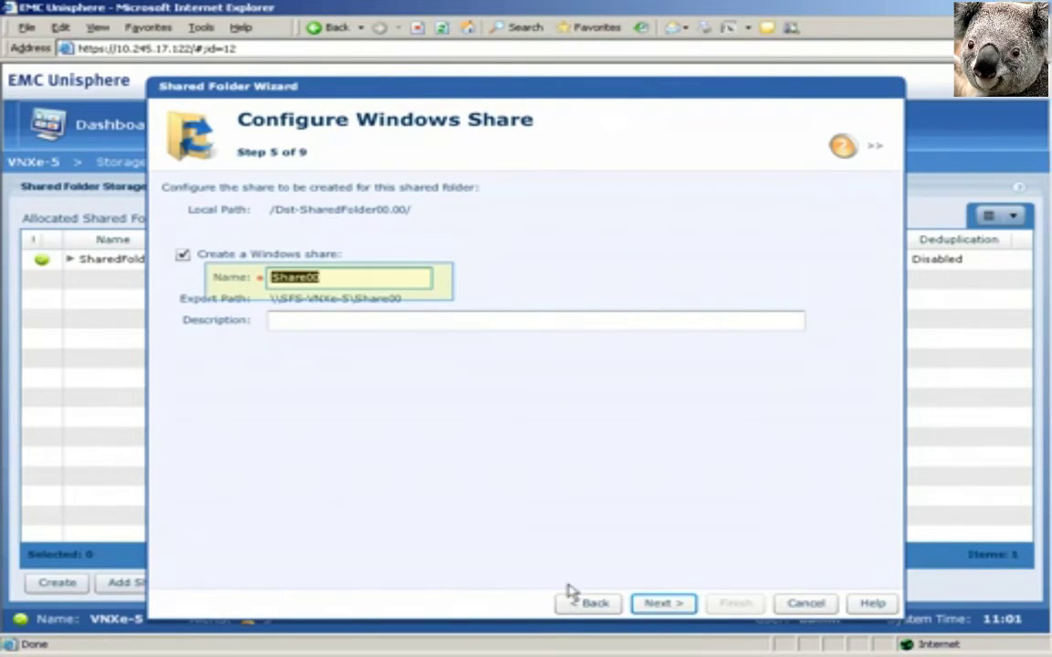
type("ShareDest")
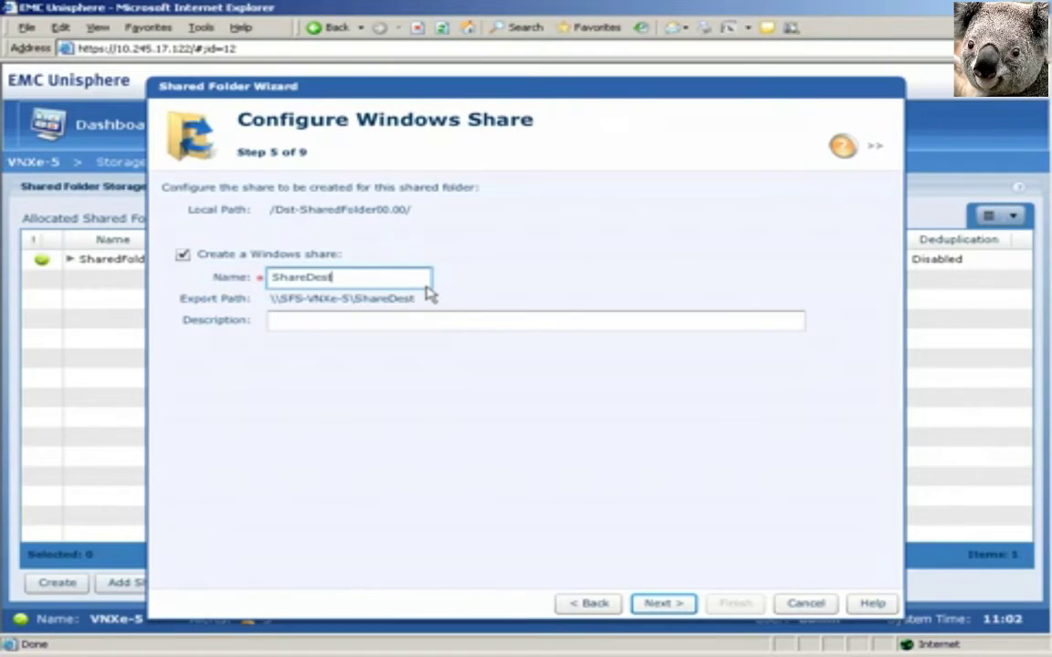
type("ination")
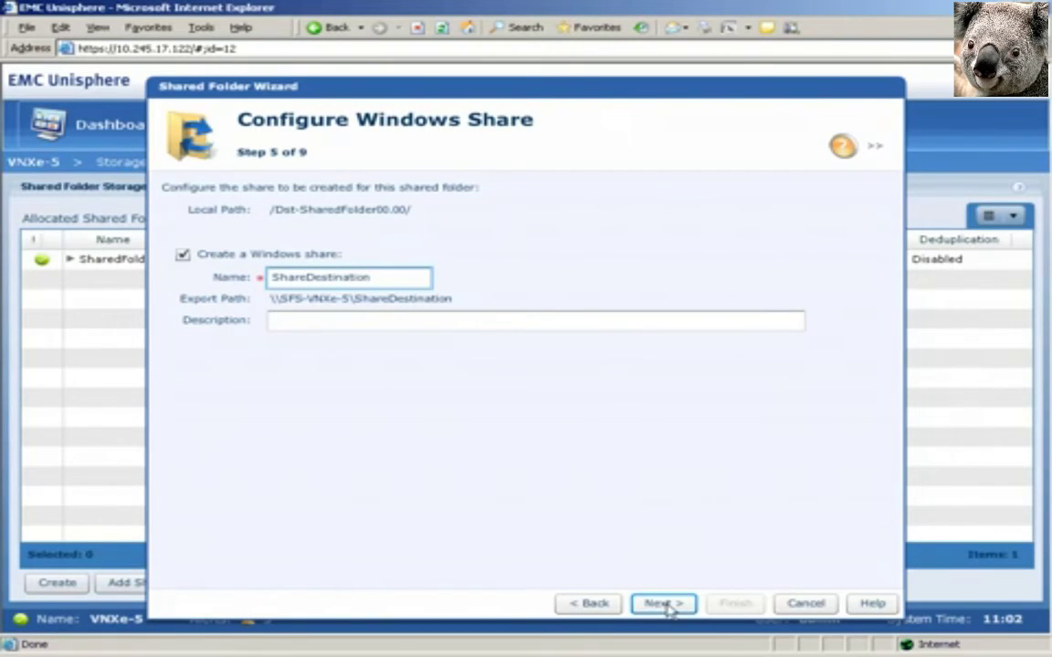
left_click(663, 603)
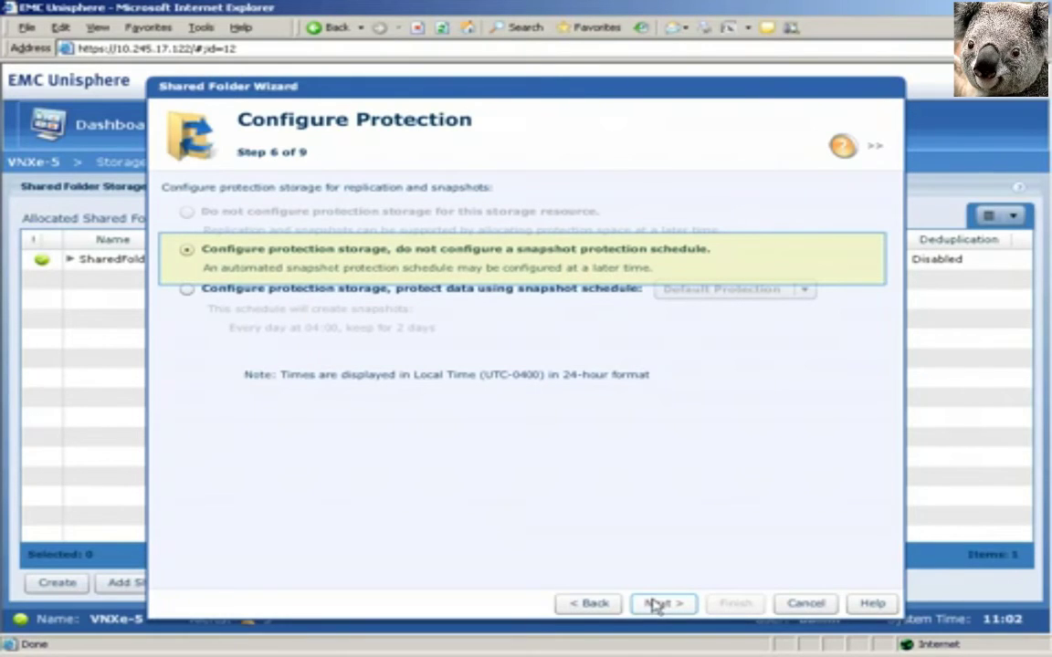
Step: Keep 20 GB protection storage without a snapshot schedule, create Dst-SharedFolder00, and close the wizard
left_click(654, 604)
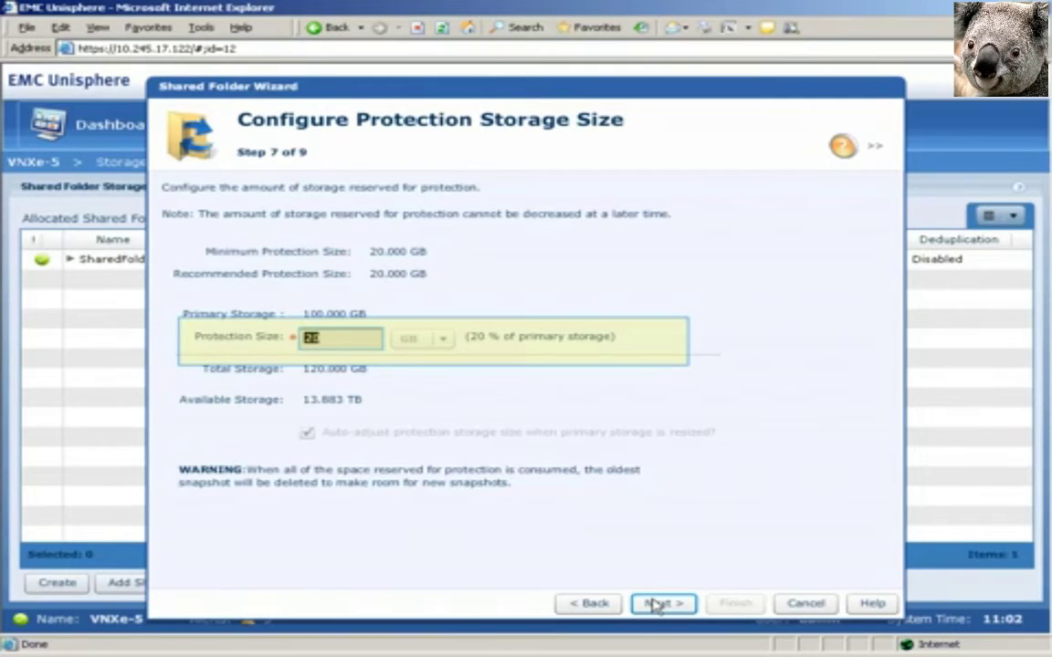
left_click(655, 605)
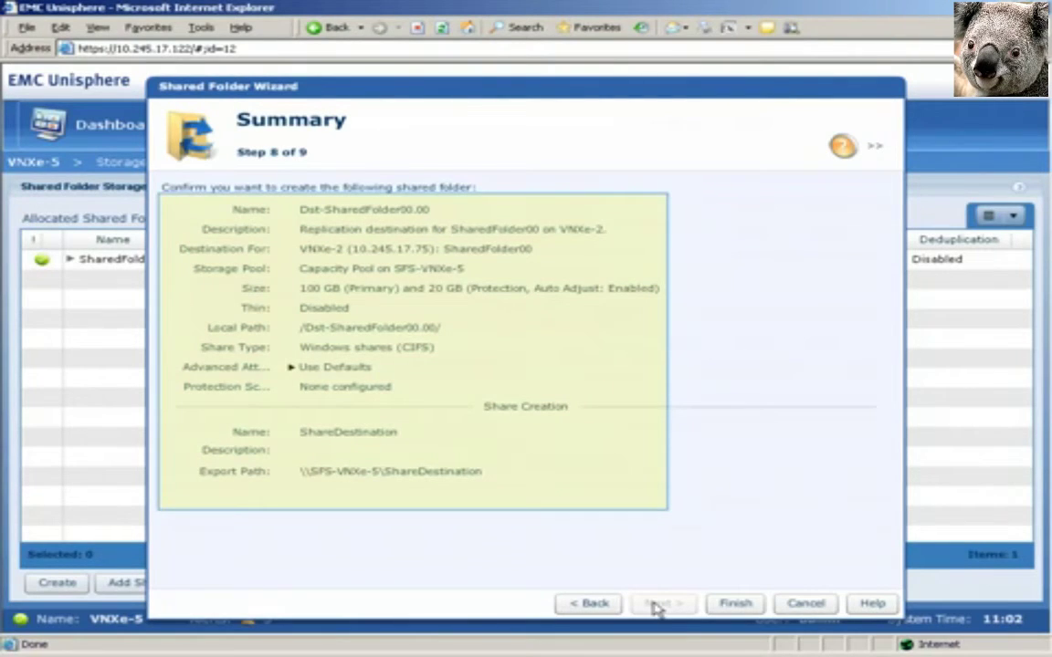
left_click(729, 603)
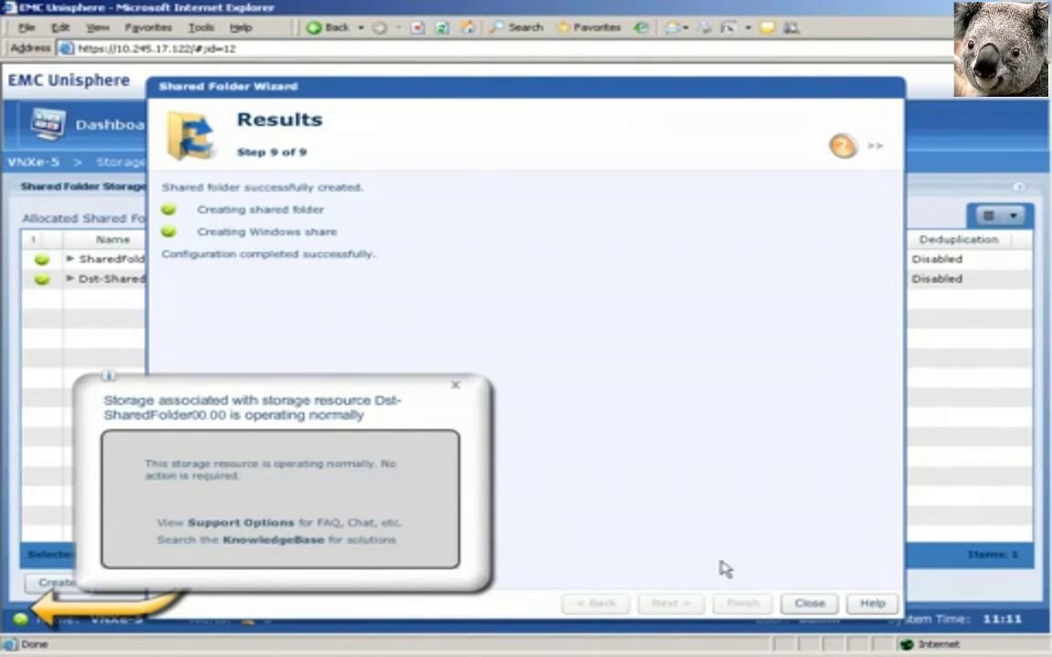
left_click(455, 384)
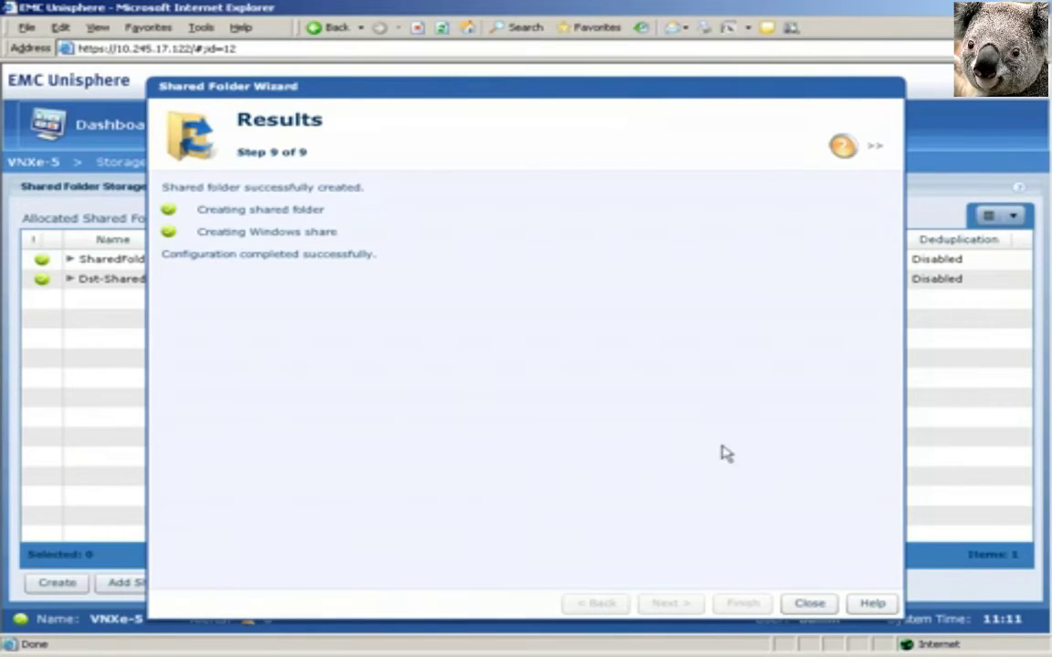
left_click(805, 604)
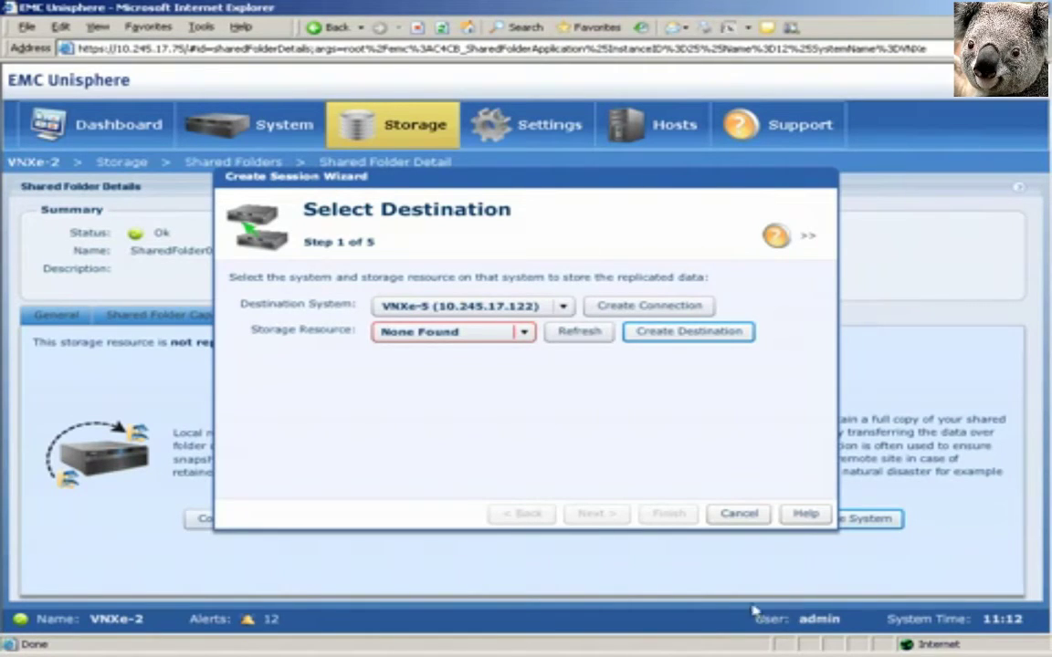
Step: Refresh and pick Dst-SharedFolder00.00 as the destination storage resource, then create the session
left_click(562, 335)
left_click(557, 334)
left_click(560, 352)
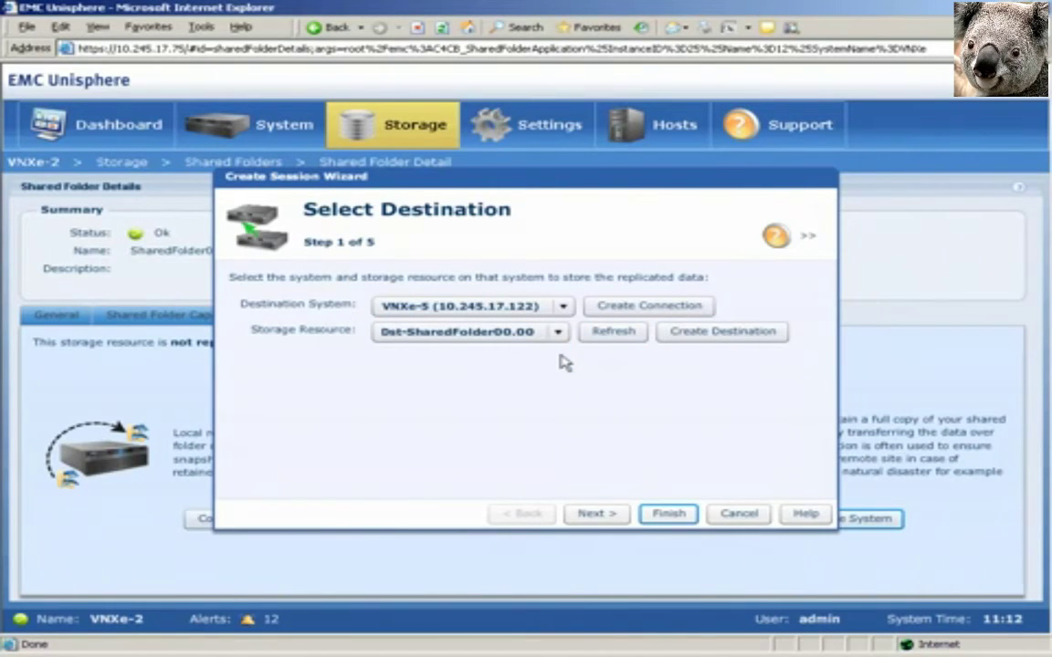
left_click(668, 514)
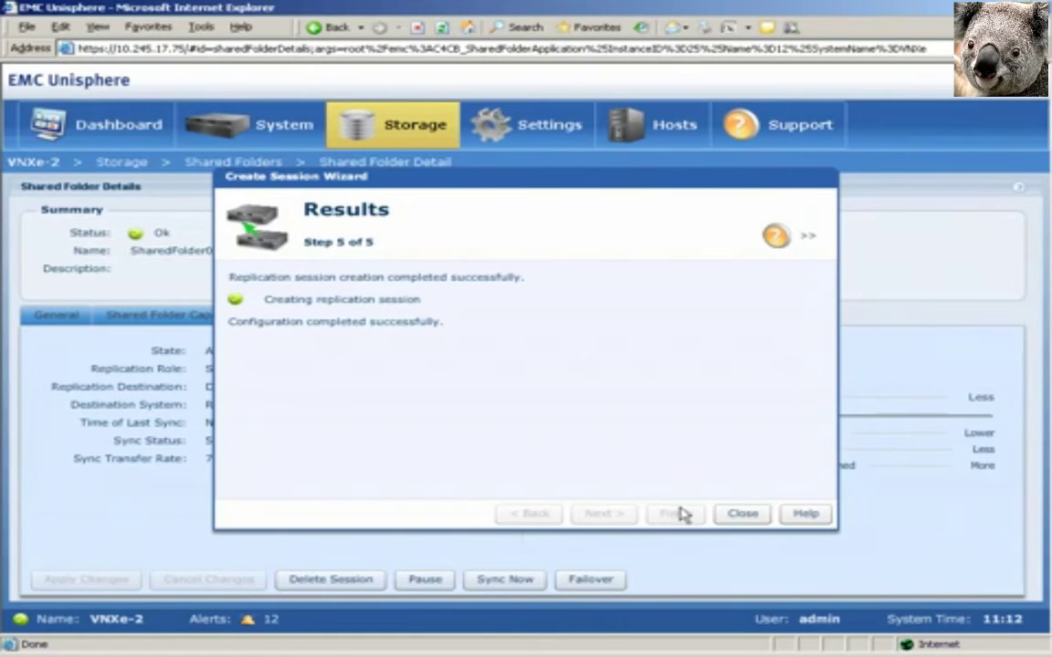
left_click(741, 515)
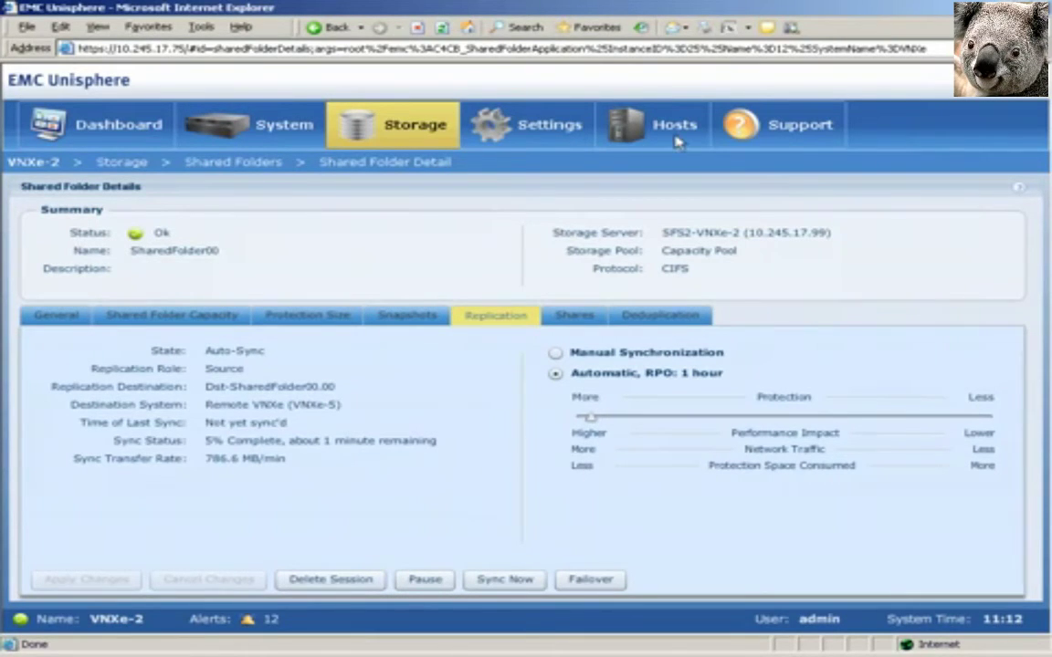
Step: Check Replication Connections, then open the SharedFolder00 session's Details under System Replications
left_click(678, 142)
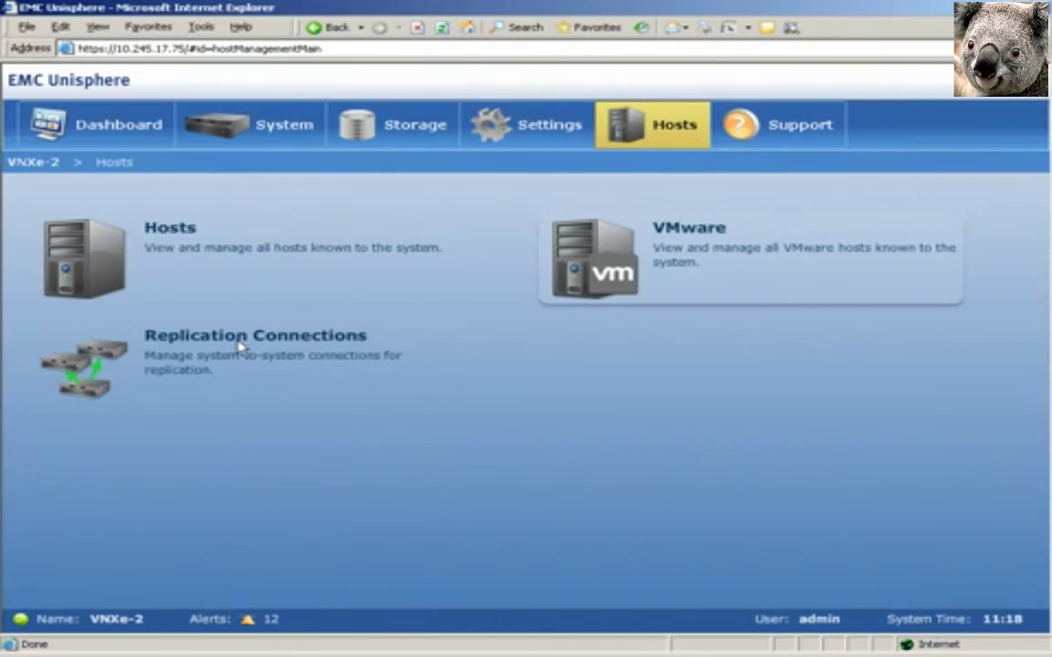
left_click(242, 344)
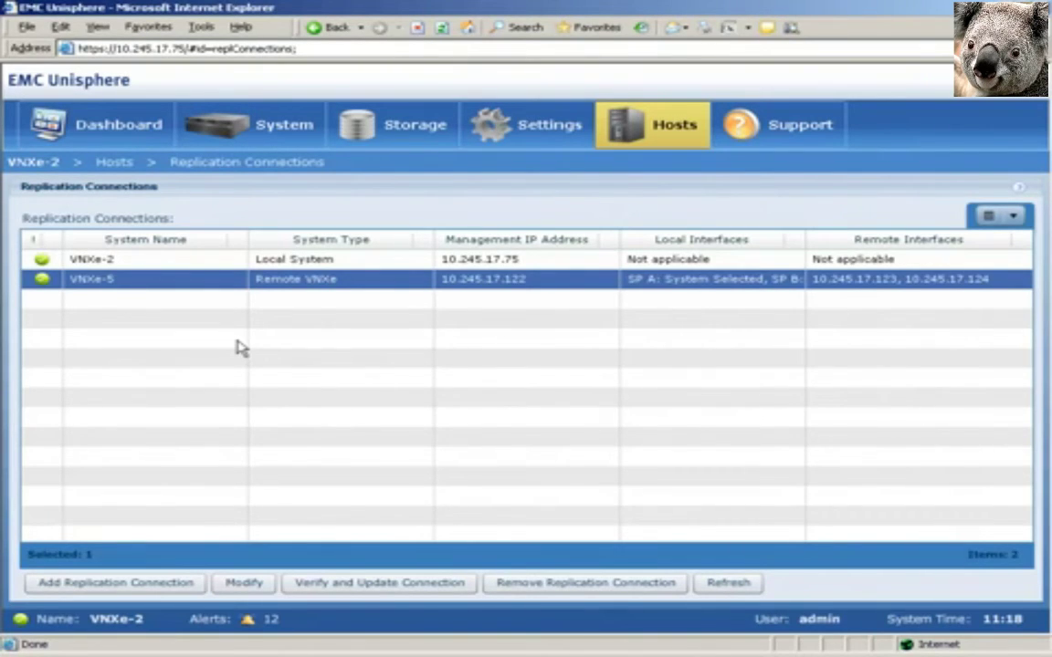
left_click(300, 142)
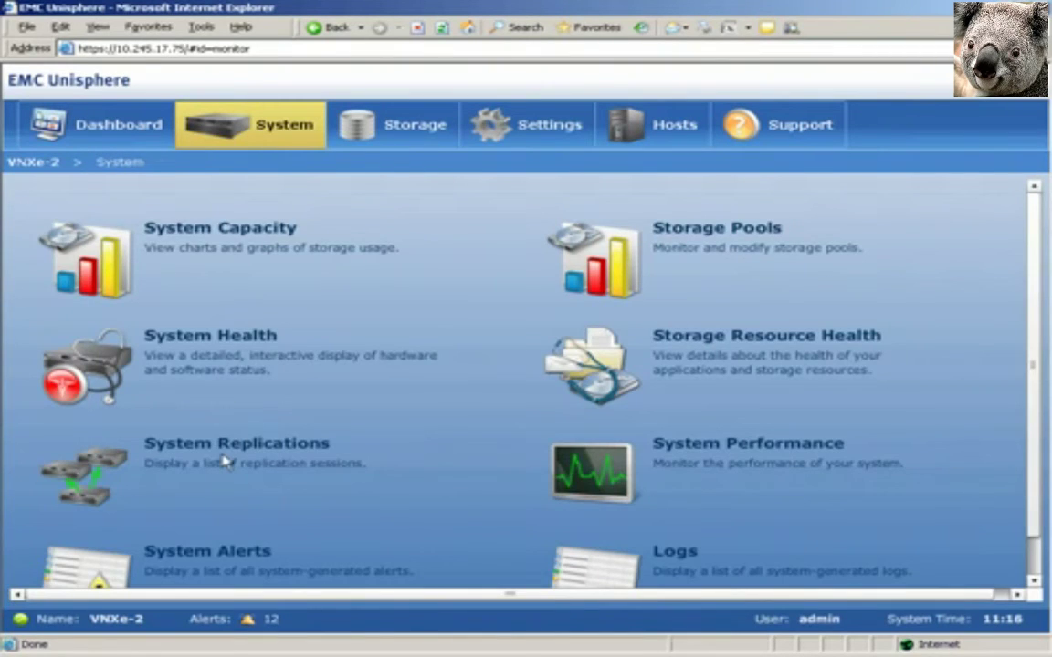
left_click(224, 462)
left_click(64, 584)
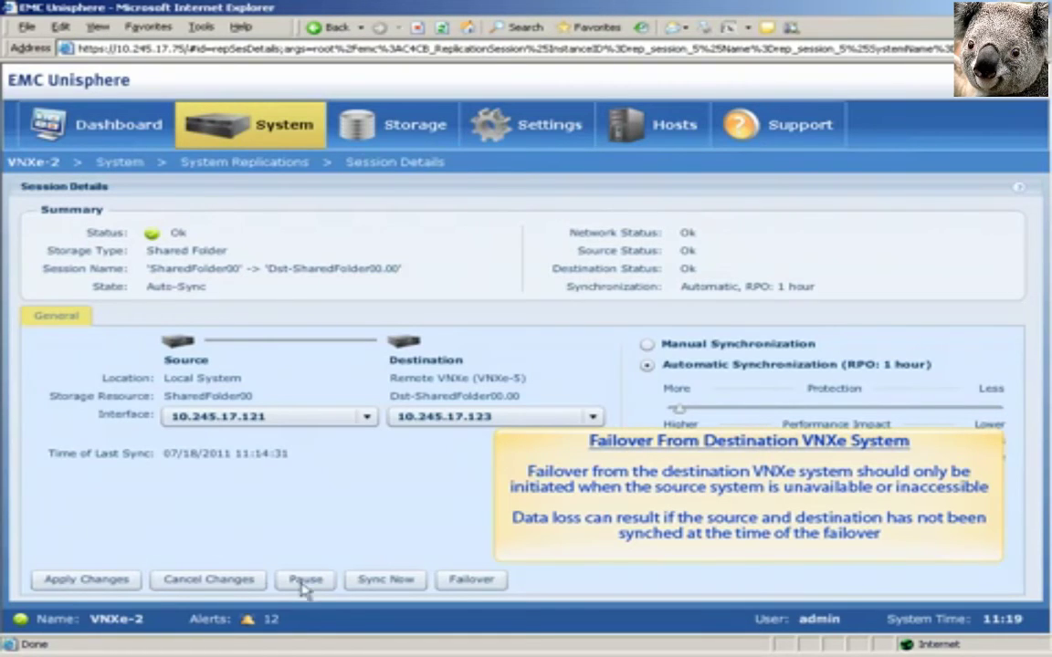
Step: Fail over the SharedFolder00 to Dst-SharedFolder00.00 session, confirming with OK
left_click(463, 580)
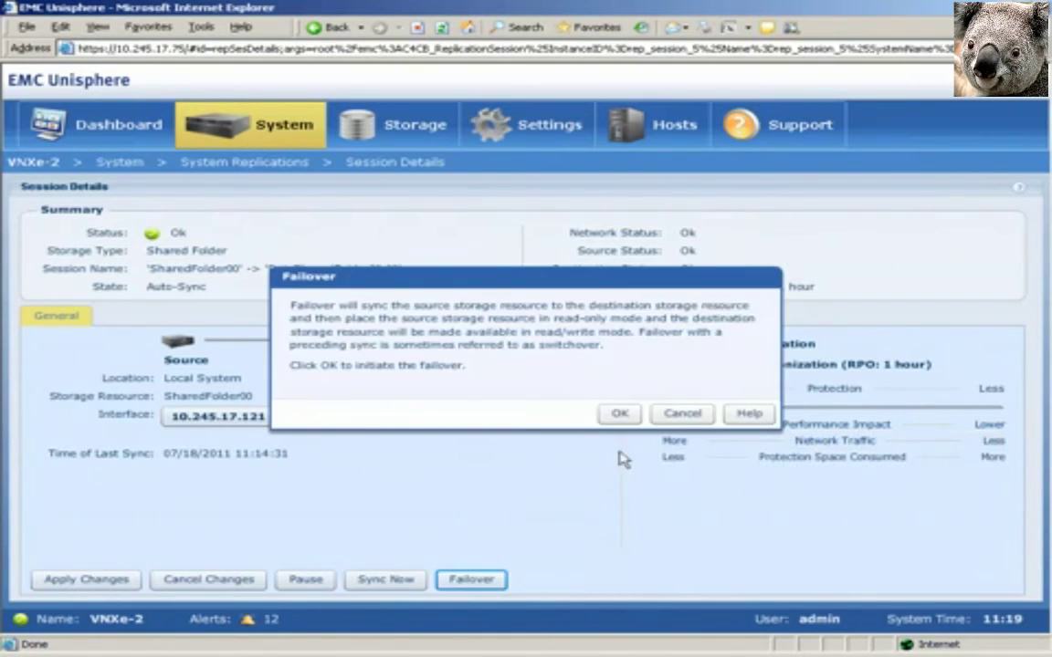
left_click(618, 413)
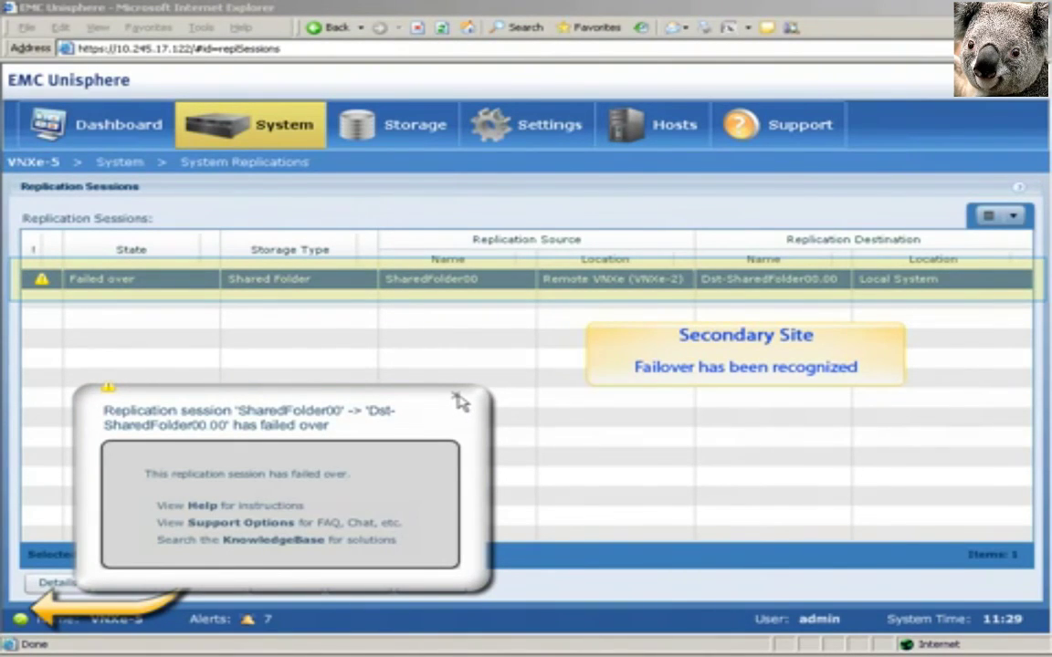
Step: Dismiss the failed-over alert and request a failback of the session
left_click(458, 401)
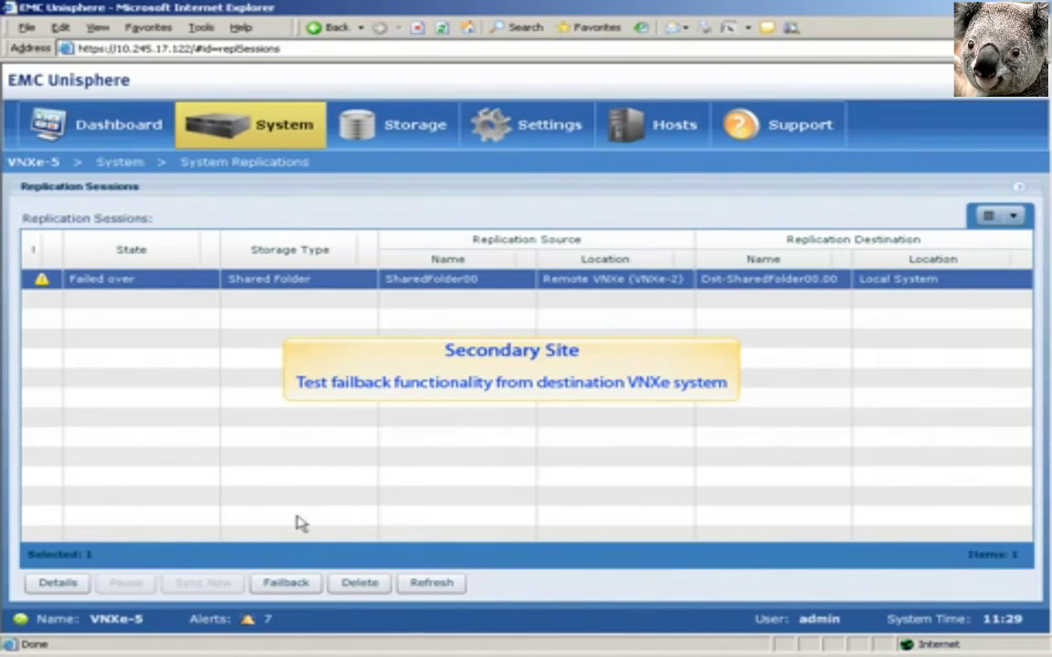
left_click(291, 586)
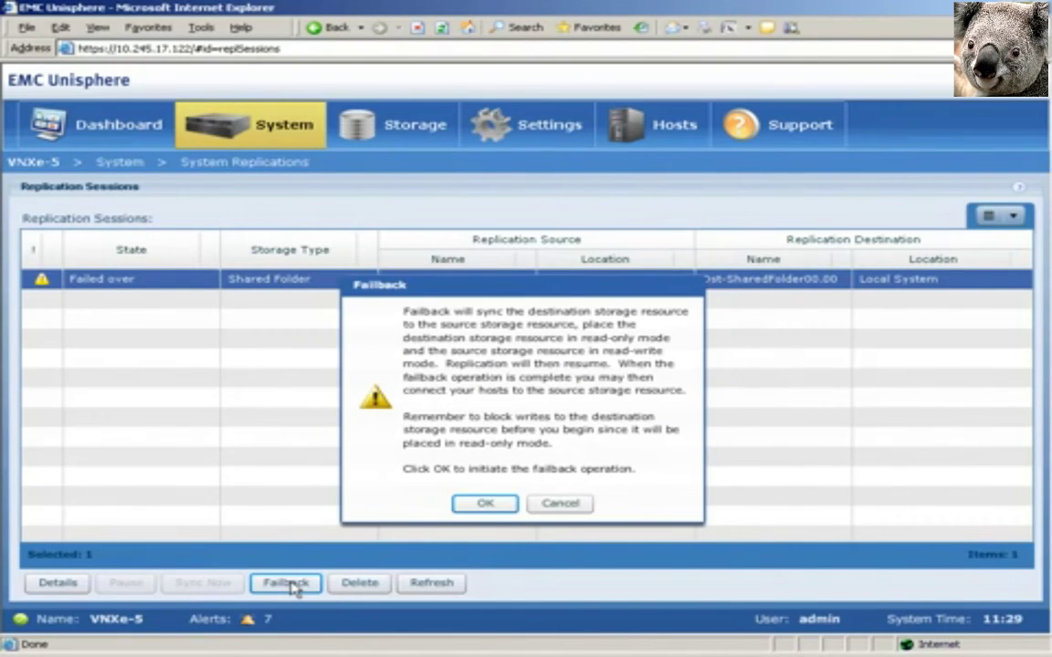